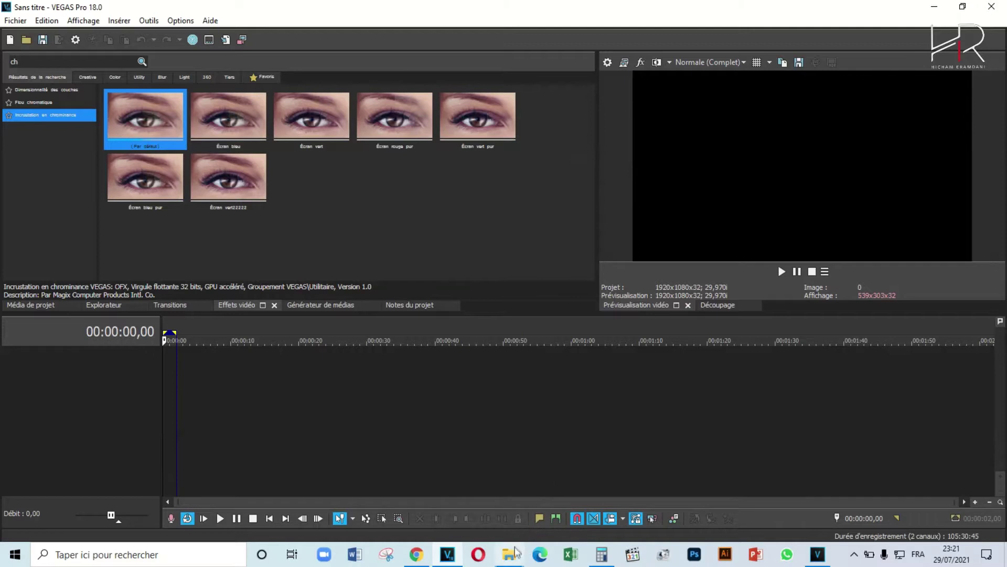
# Place the videoplayback (2) clip from File Explorer's montage folder on the VEGAS Pro timeline at about 00:00:16 and play it
pyautogui.click(504, 555)
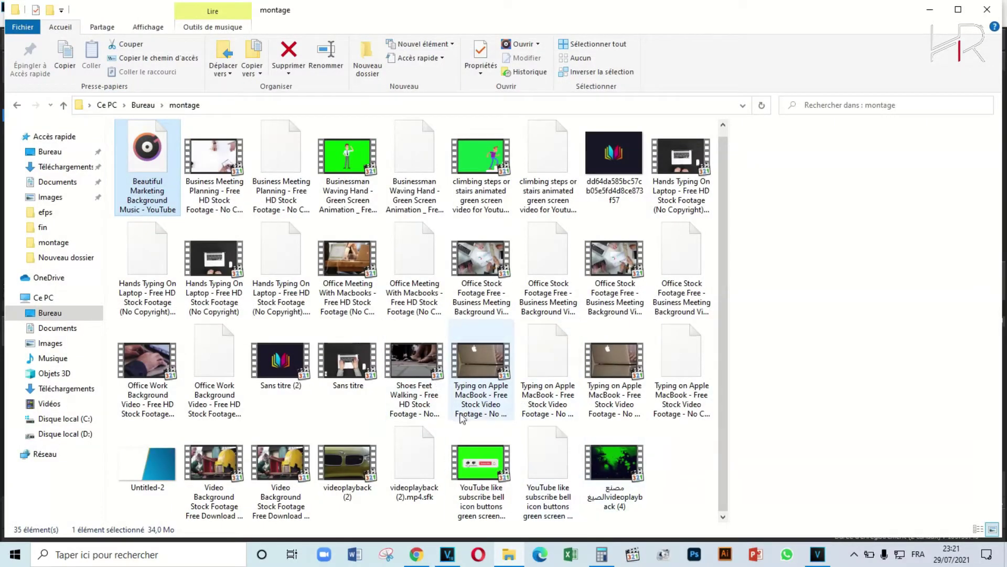
pyautogui.click(347, 456)
pyautogui.moveTo(344, 455); pyautogui.dragTo(276, 382)
pyautogui.click(277, 376)
pyautogui.press('space')
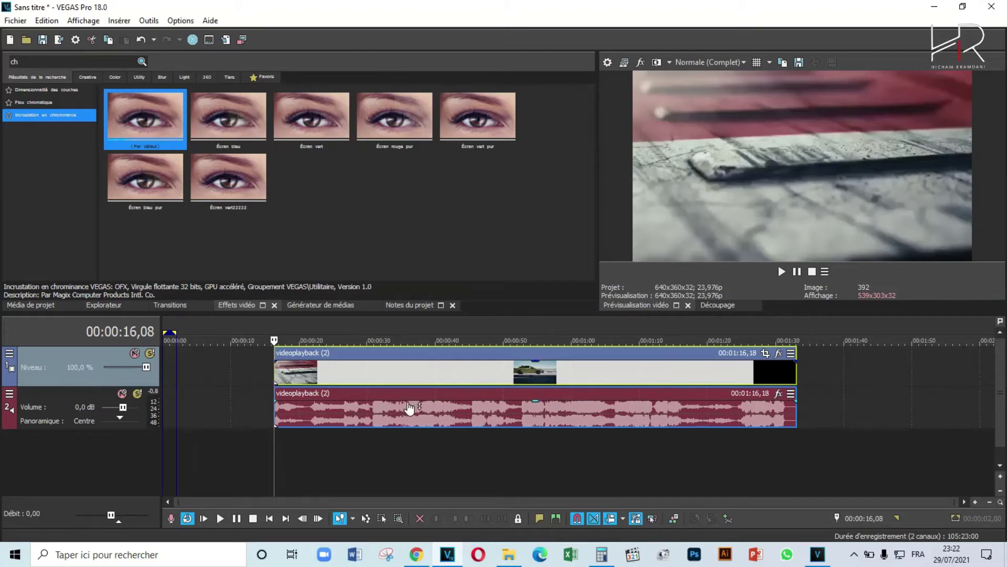
# Ungroup the audio and video of the videoplayback (2) clip, and undo the ungrouping
pyautogui.click(458, 374)
pyautogui.click(474, 415)
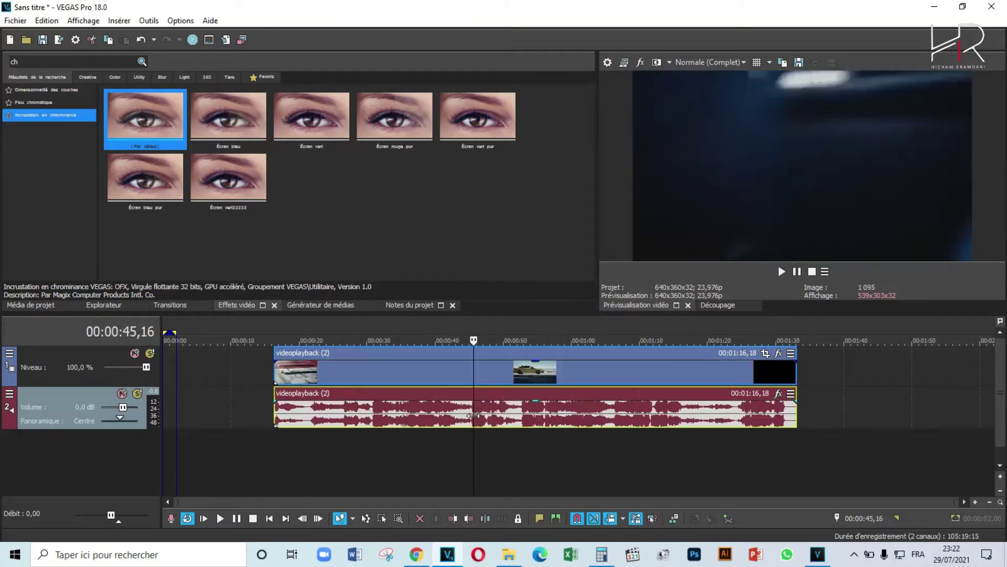
pyautogui.click(500, 368)
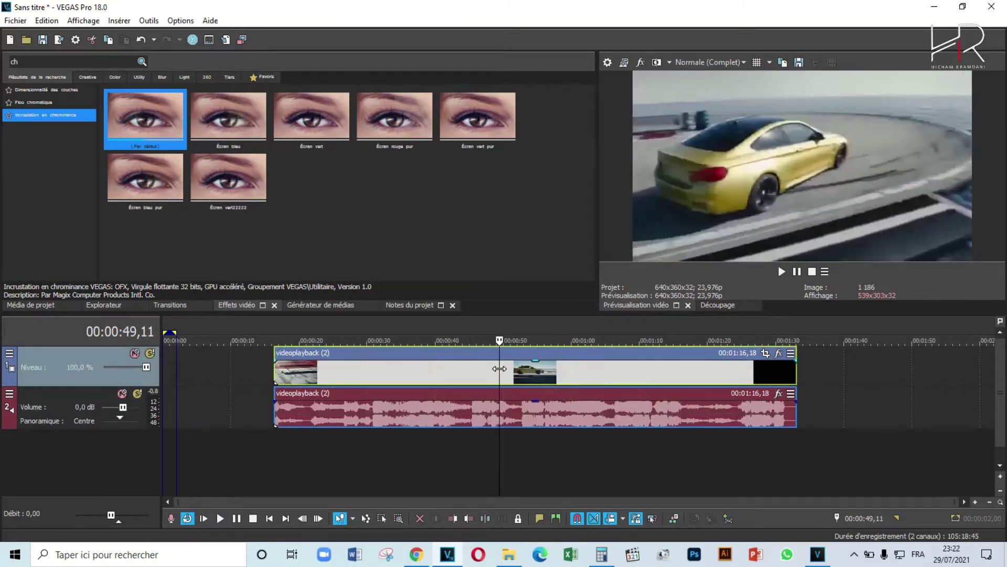
pyautogui.press('u')
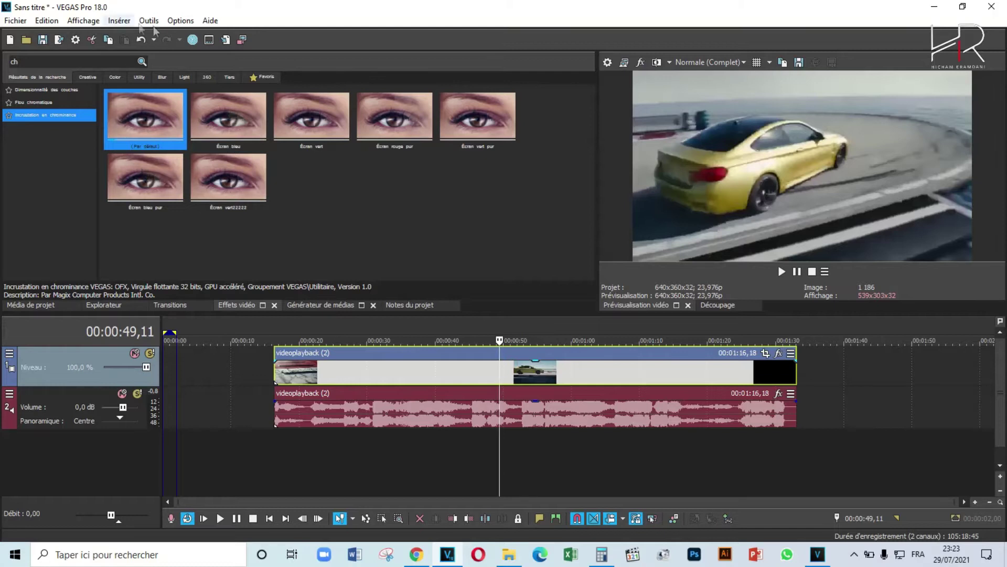
pyautogui.click(139, 42)
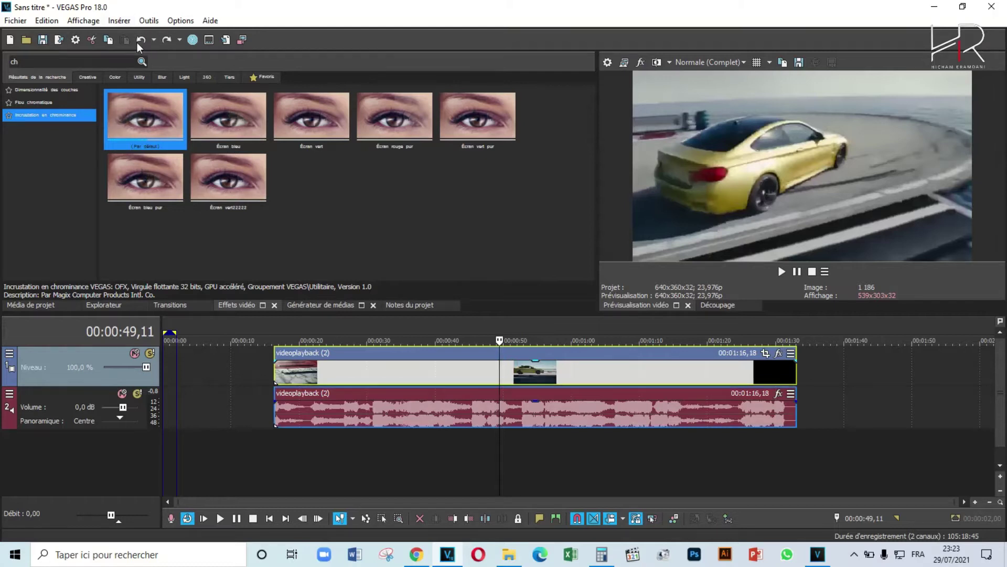
# Move the grouped video and audio together to start at about 00:00:14 on the timeline
pyautogui.click(547, 367)
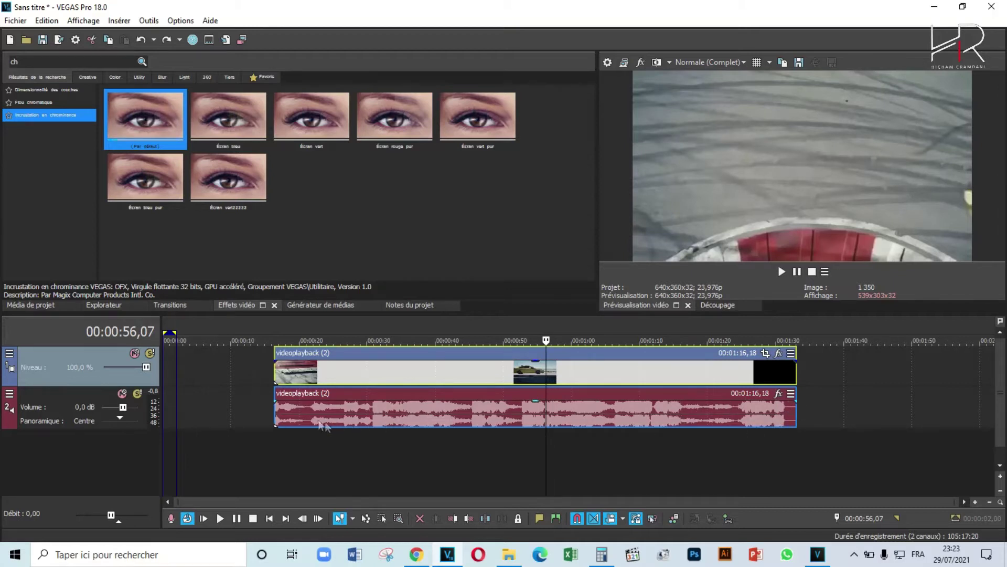
pyautogui.click(585, 416)
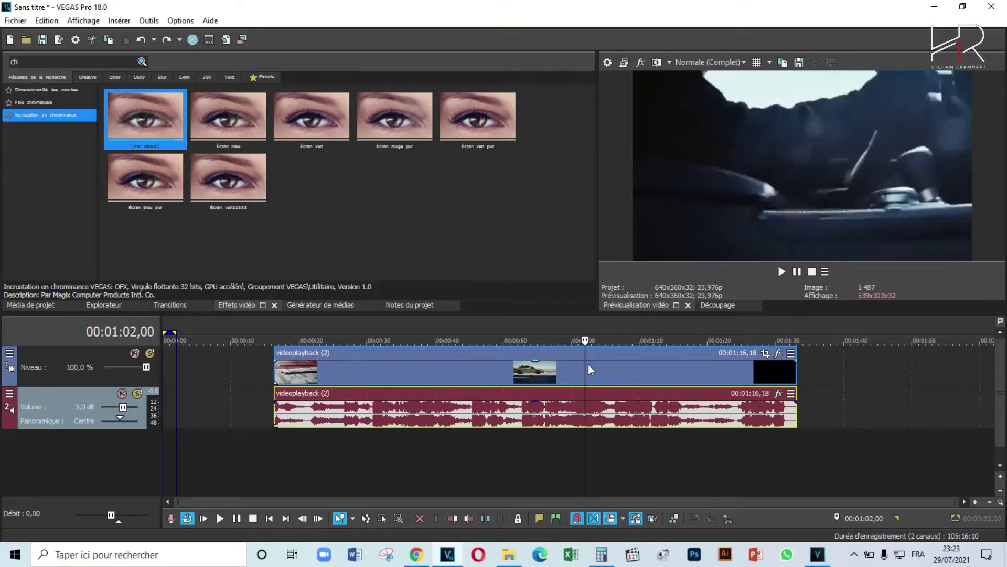
pyautogui.moveTo(412, 369); pyautogui.dragTo(382, 371)
pyautogui.moveTo(545, 380); pyautogui.dragTo(525, 414)
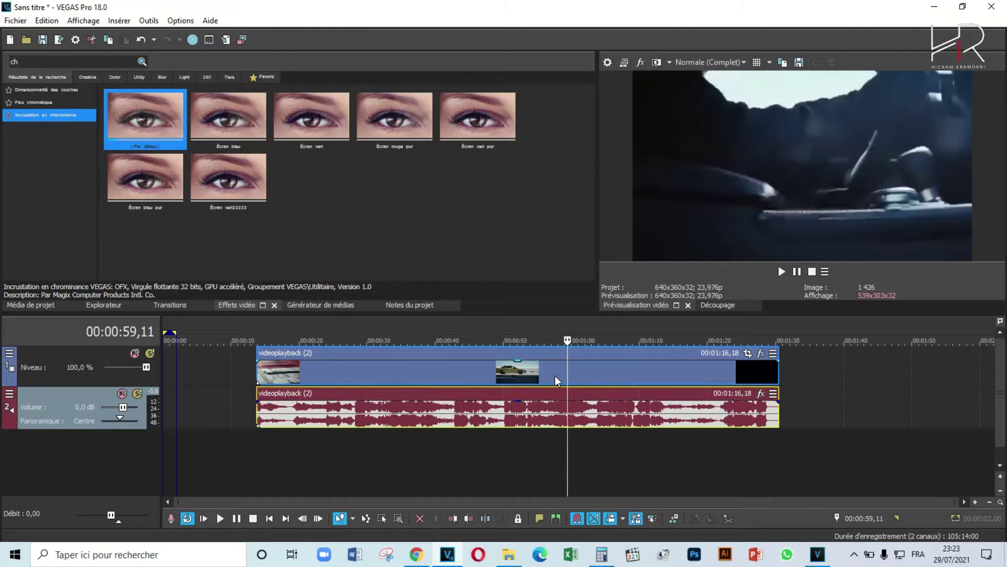
# Ungroup the clip's audio from its video and select each event separately to check that they are independent
pyautogui.press('u')
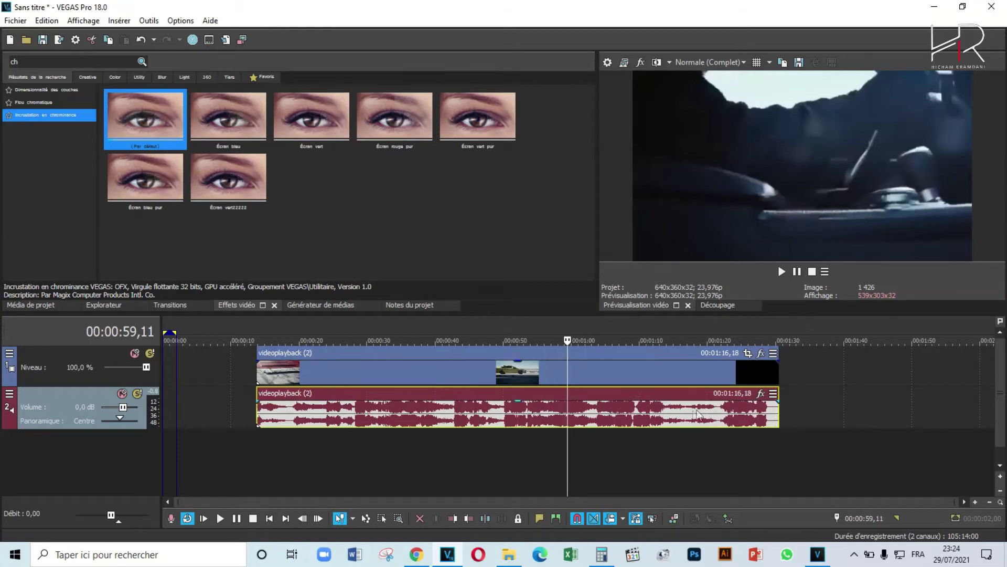
pyautogui.click(688, 368)
pyautogui.click(659, 414)
pyautogui.click(645, 366)
pyautogui.click(624, 412)
pyautogui.click(603, 367)
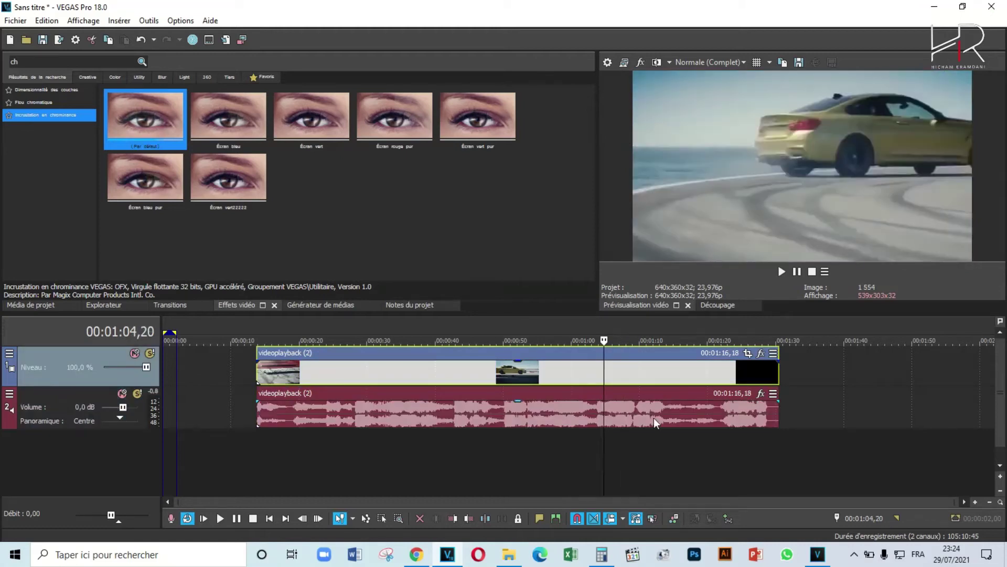
pyautogui.click(531, 404)
pyautogui.click(540, 373)
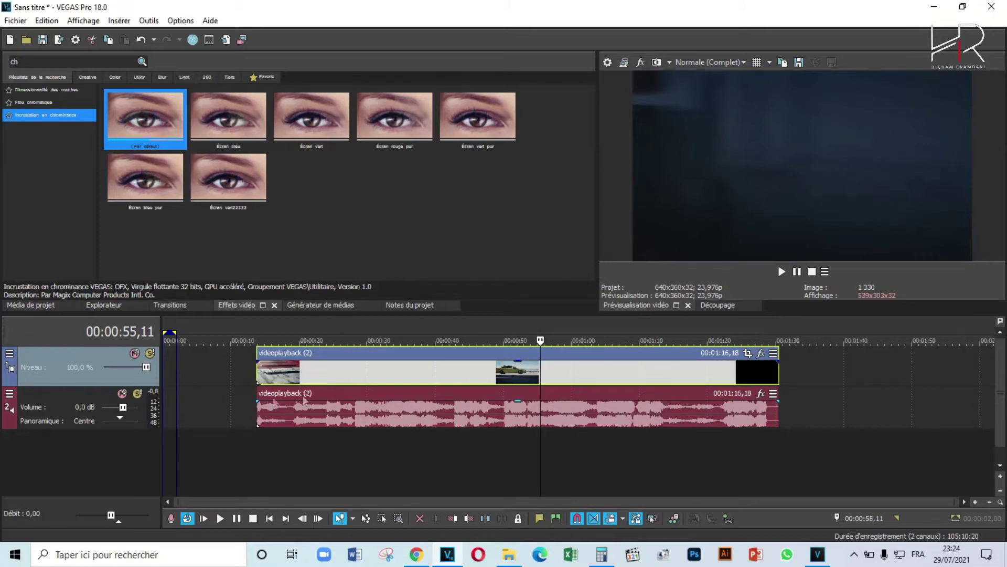
pyautogui.click(636, 414)
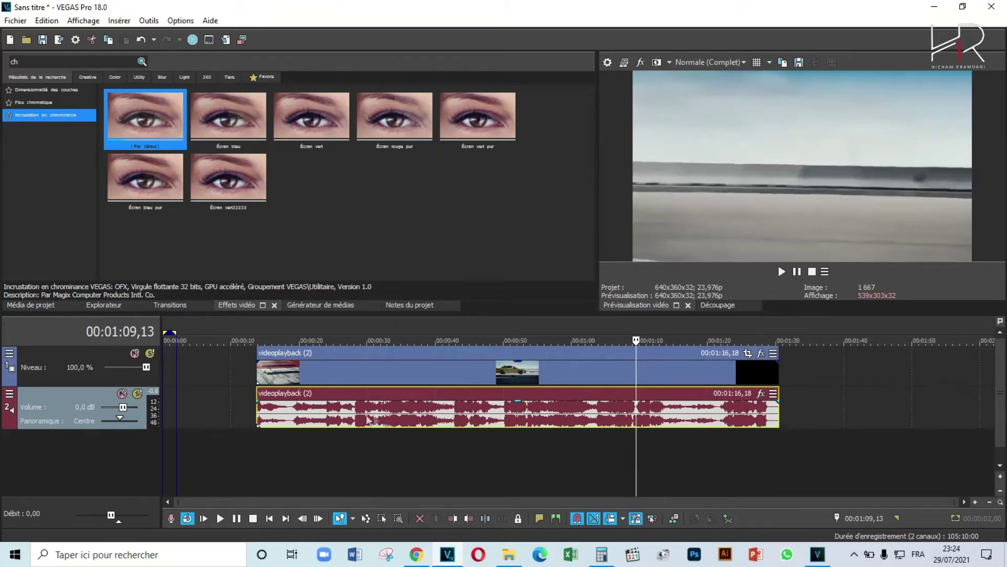
# Shift the ungrouped audio event about one minute later on its track, and return it beneath the video's start
pyautogui.moveTo(285, 411); pyautogui.dragTo(708, 412)
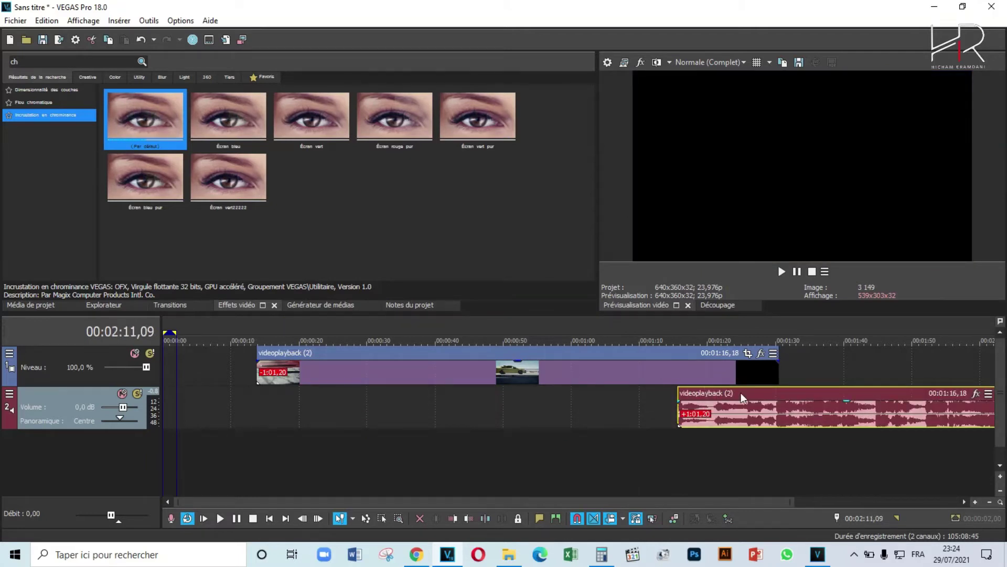
pyautogui.moveTo(741, 392); pyautogui.dragTo(738, 393)
pyautogui.moveTo(914, 414); pyautogui.dragTo(496, 417)
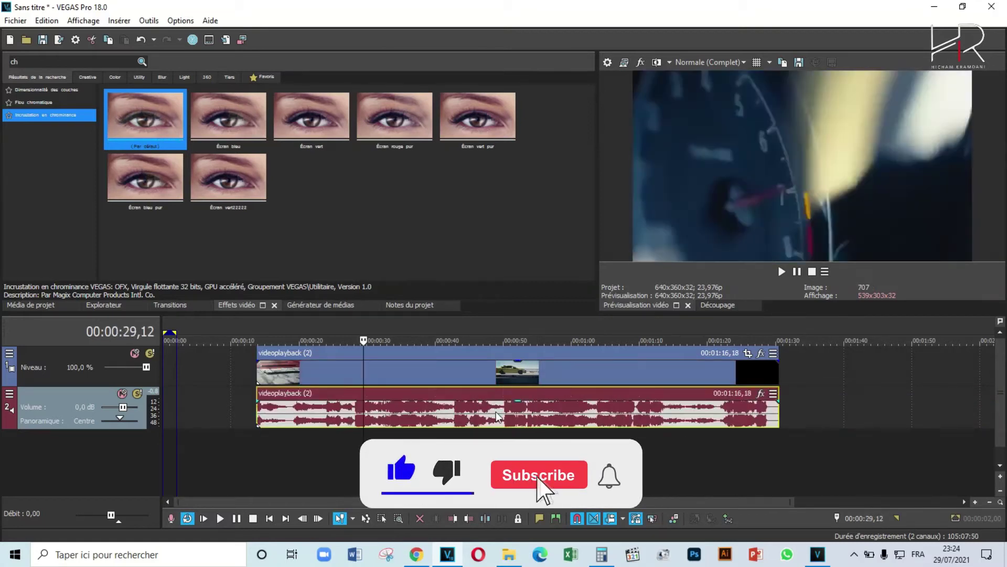
# Delete the clip's original audio event and play the video without its sound
pyautogui.press('Delete')
pyautogui.press('space')
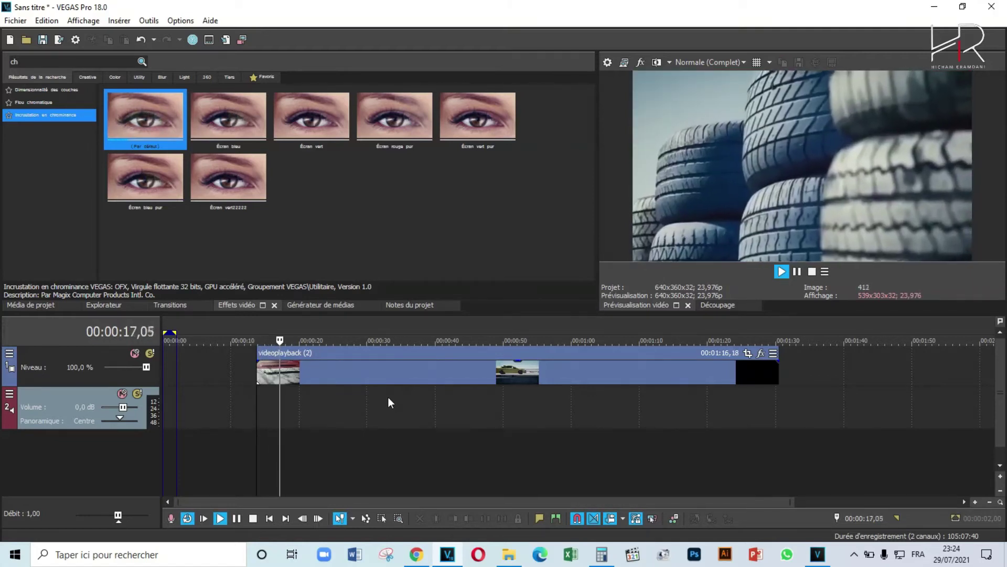
pyautogui.press('space')
# Add the Beautiful Marketing Background Music file from the montage folder to the audio track at the video's start and play it
pyautogui.click(509, 554)
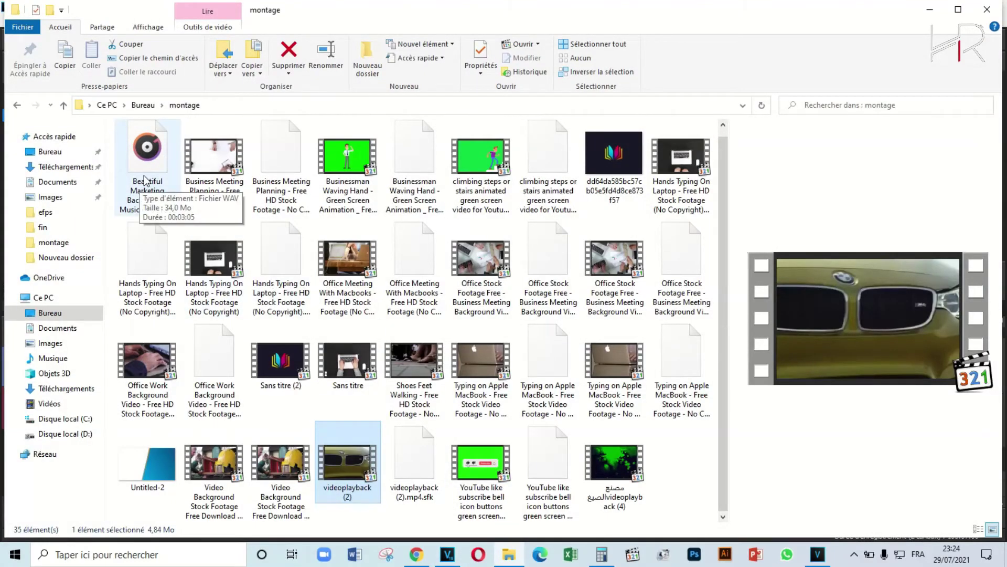
pyautogui.click(153, 163)
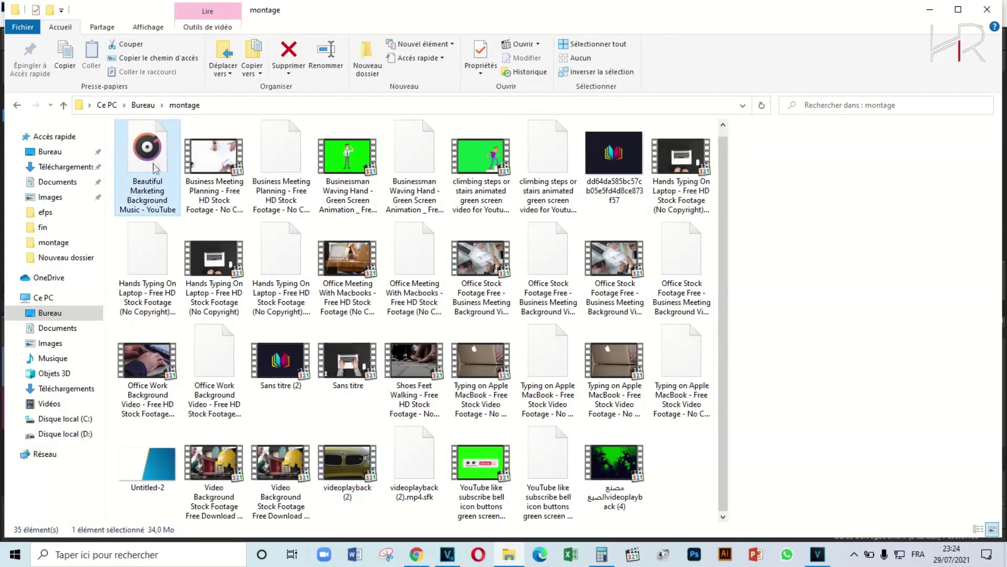
pyautogui.moveTo(450, 351); pyautogui.dragTo(266, 403)
pyautogui.click(287, 412)
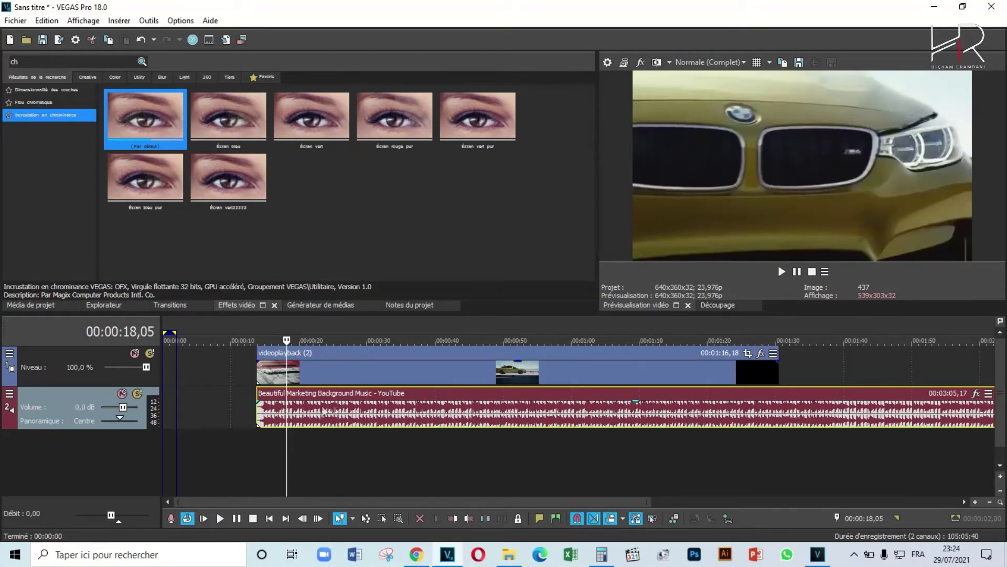
pyautogui.click(266, 416)
pyautogui.press('space')
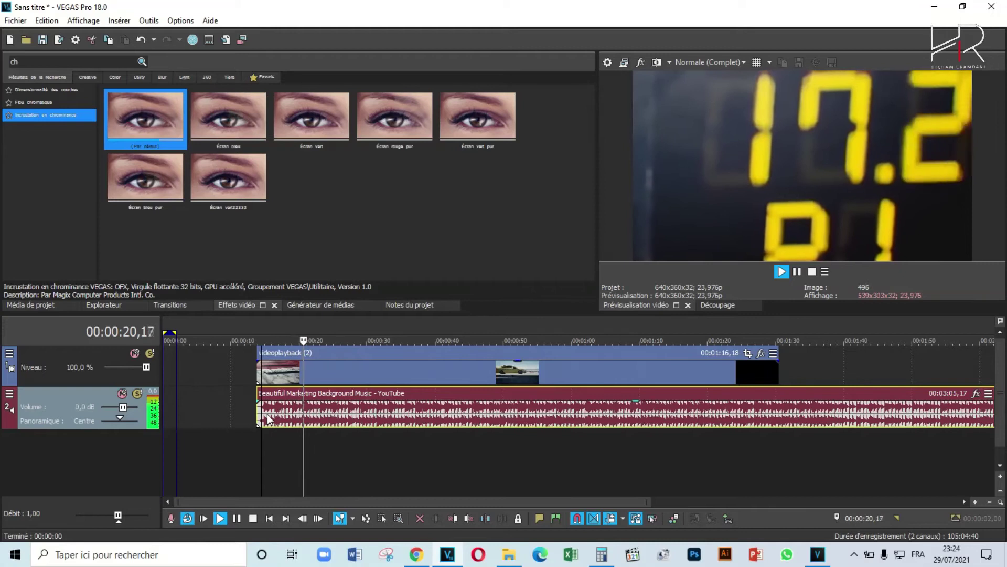
pyautogui.press('space')
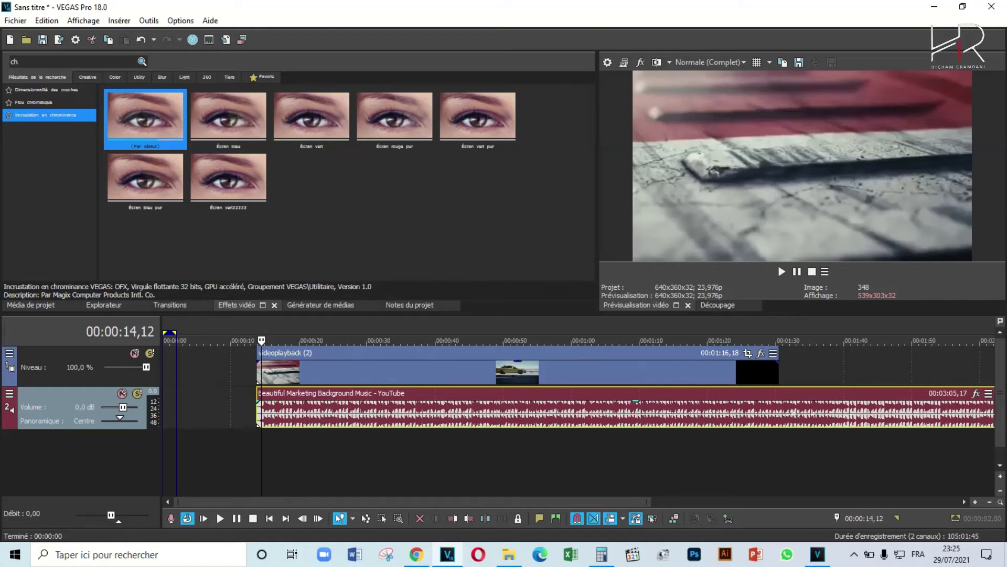
# Split the music at the video's end, 00:01:30,13, and delete the excess part
pyautogui.click(779, 411)
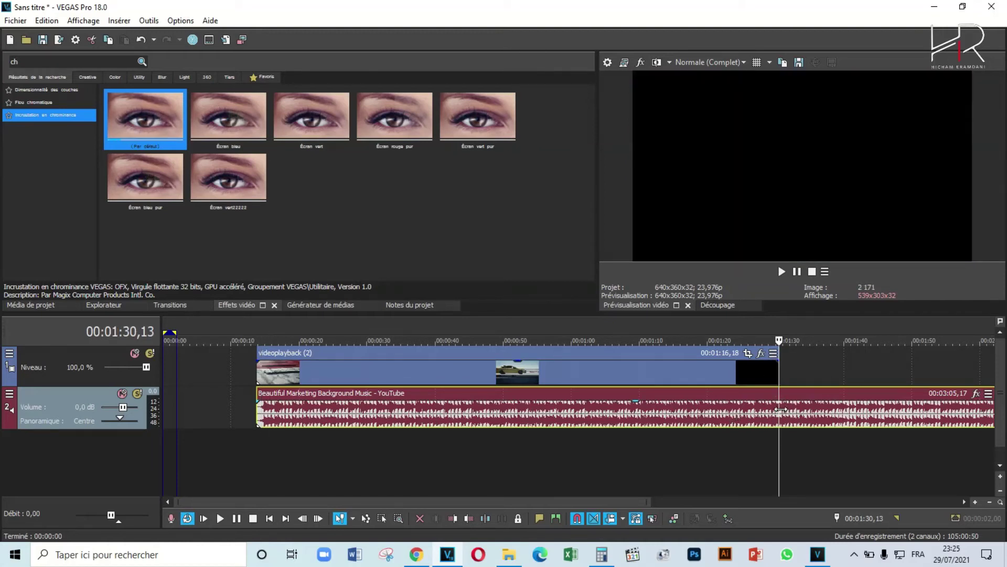
pyautogui.press('s')
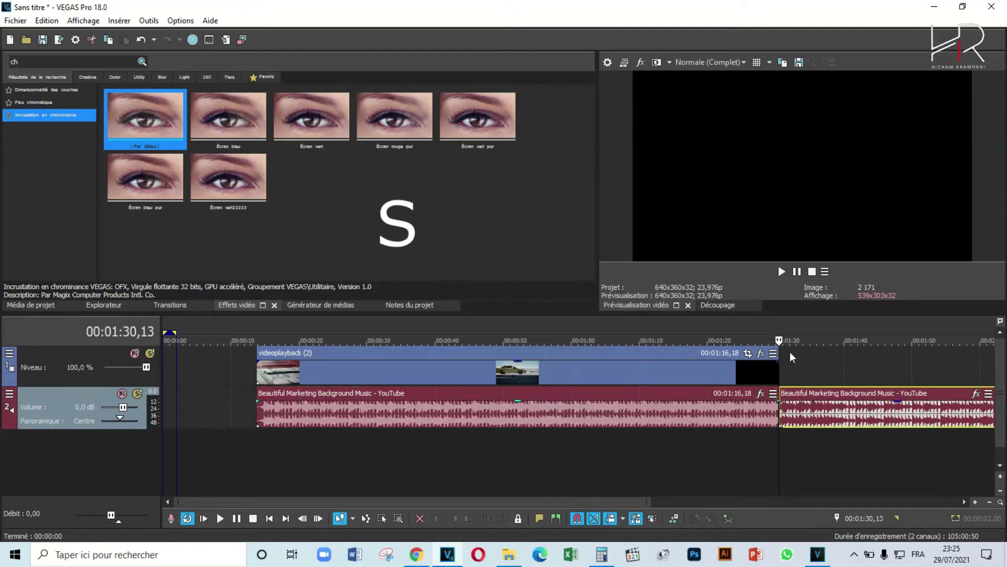
pyautogui.moveTo(802, 414); pyautogui.dragTo(821, 413)
pyautogui.click(822, 414)
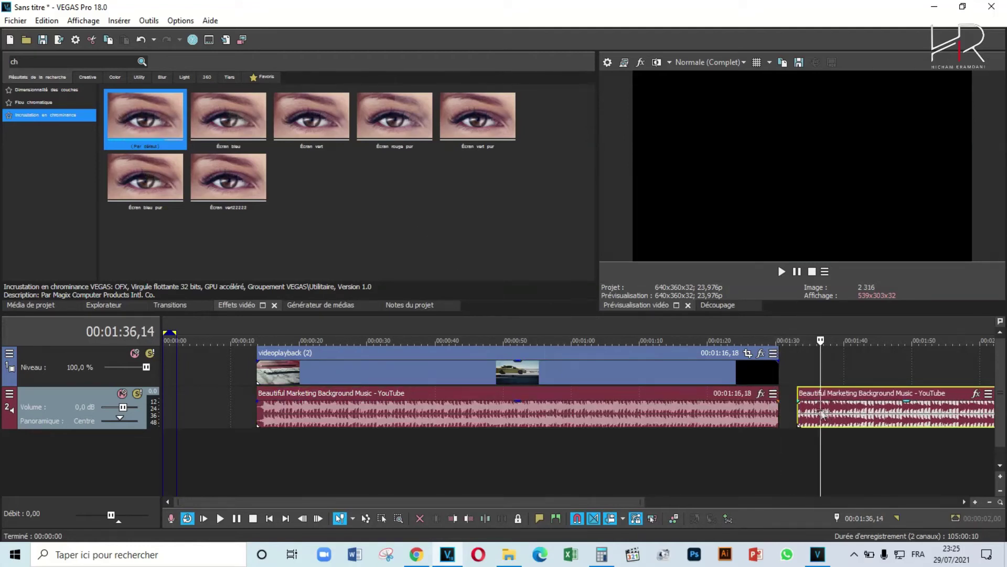
pyautogui.press('Delete')
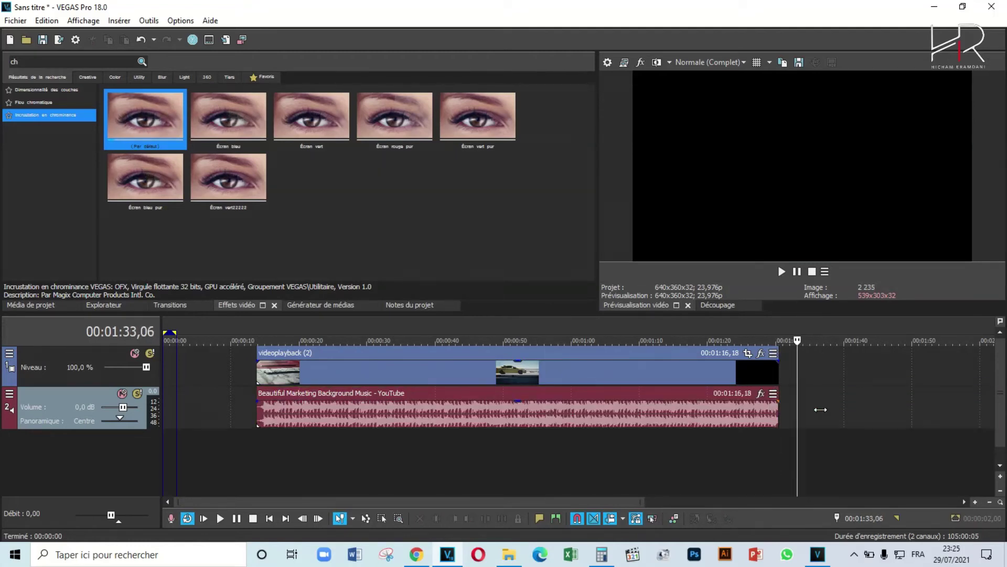
pyautogui.click(780, 400)
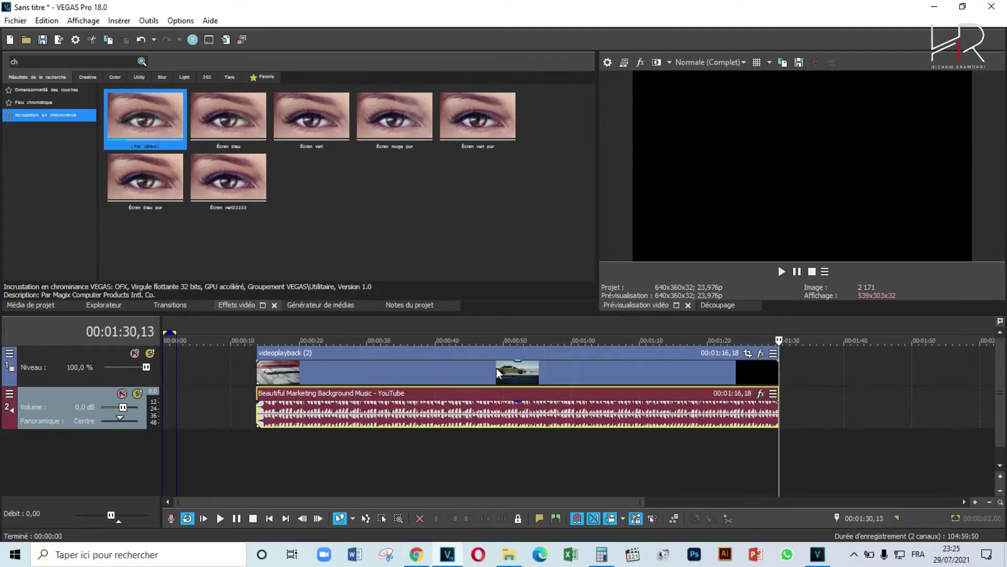
# Undo the music trimming, the music insertion and the deletion of the clip's original audio
pyautogui.click(496, 368)
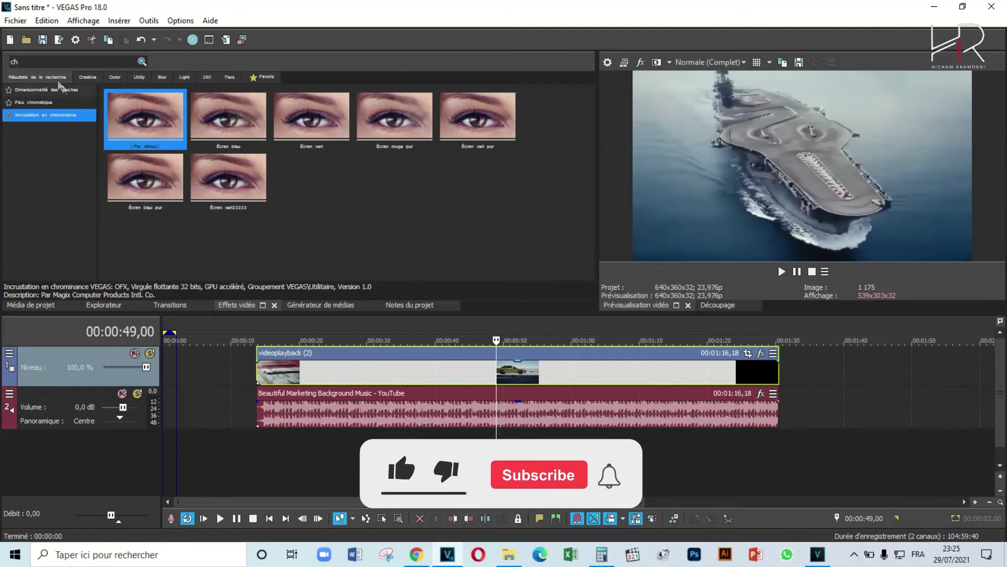
pyautogui.click(142, 40)
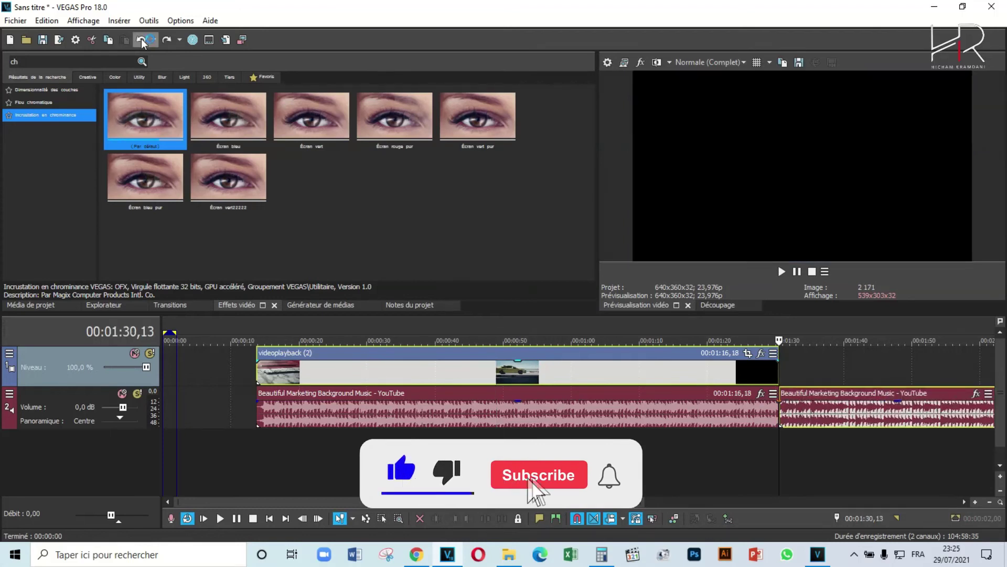
pyautogui.click(142, 41)
pyautogui.click(142, 40)
pyautogui.click(142, 41)
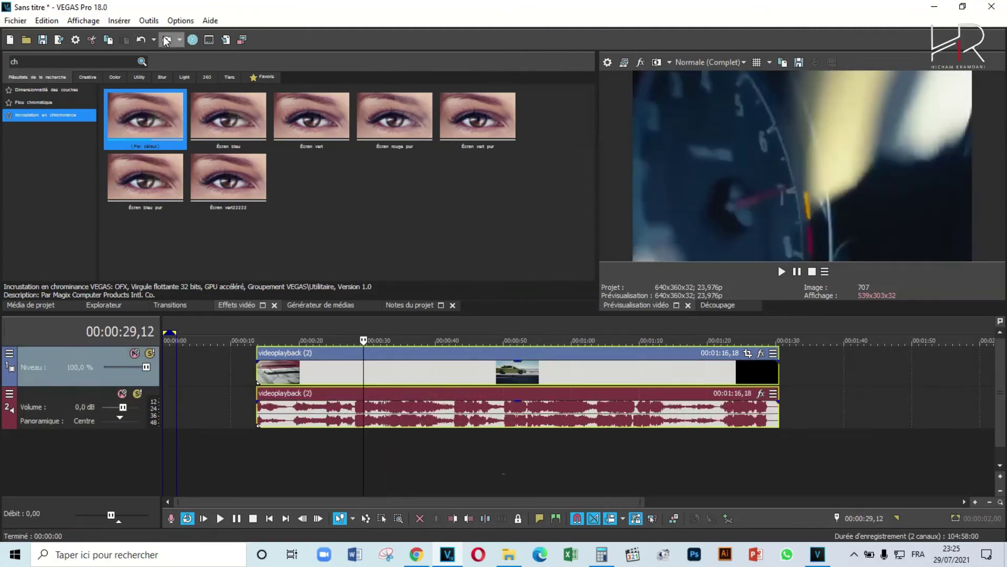
# Switch to the montage folder in File Explorer
pyautogui.click(509, 555)
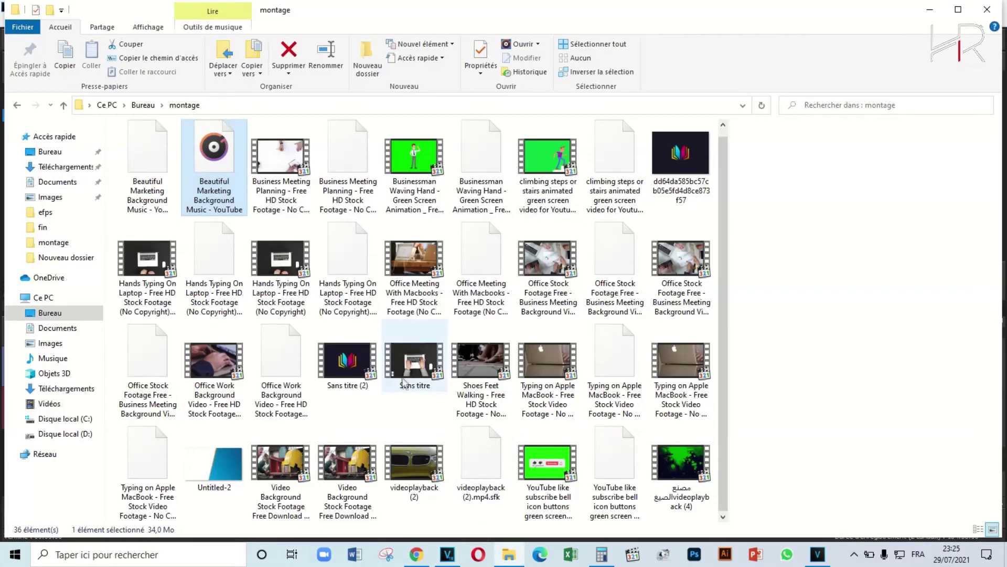